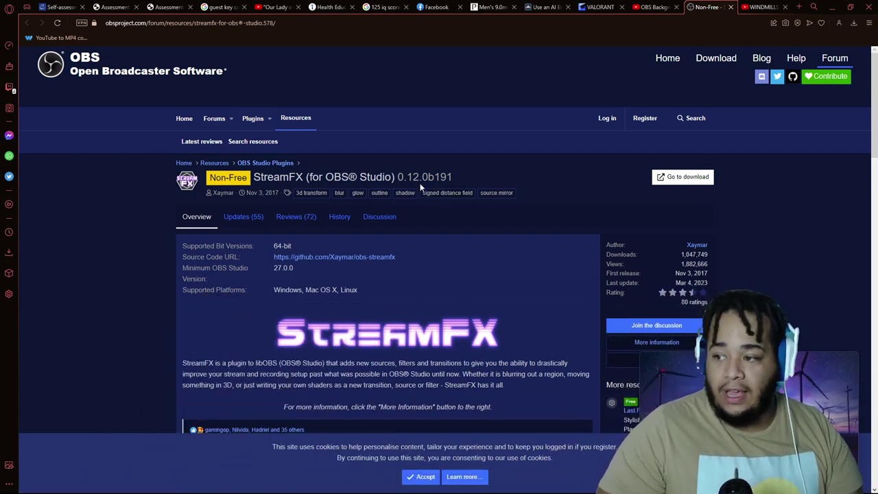
- Follow the StreamFX page's 'Go to download' link to its GitHub release page
{"action": "scroll", "coordinate": [427, 234], "scroll_direction": "down", "scroll_amount": 1}
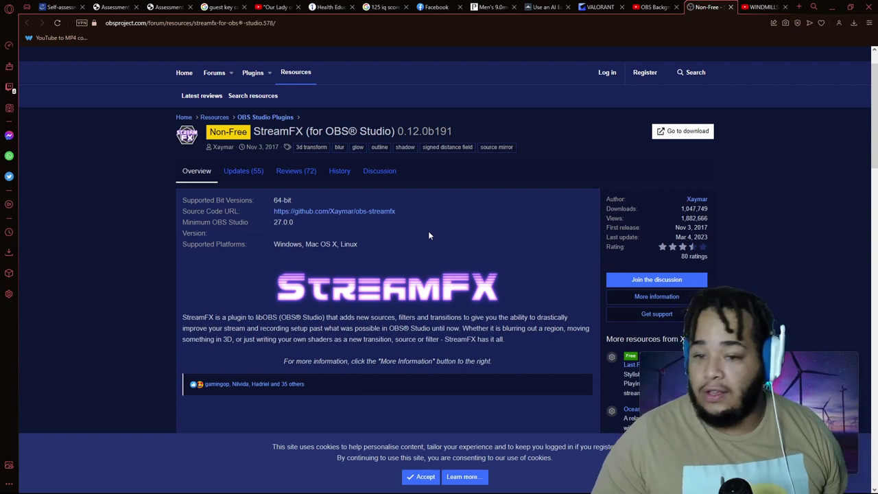
{"action": "left_click", "coordinate": [685, 133]}
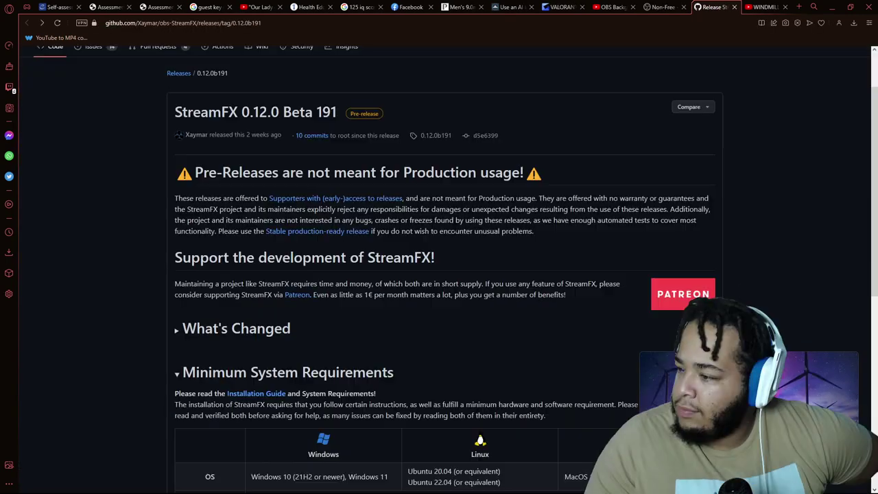
- Save the StreamFX 0.11.1 Windows .exe installer to Downloads and show it in its folder
{"action": "left_click", "coordinate": [347, 234]}
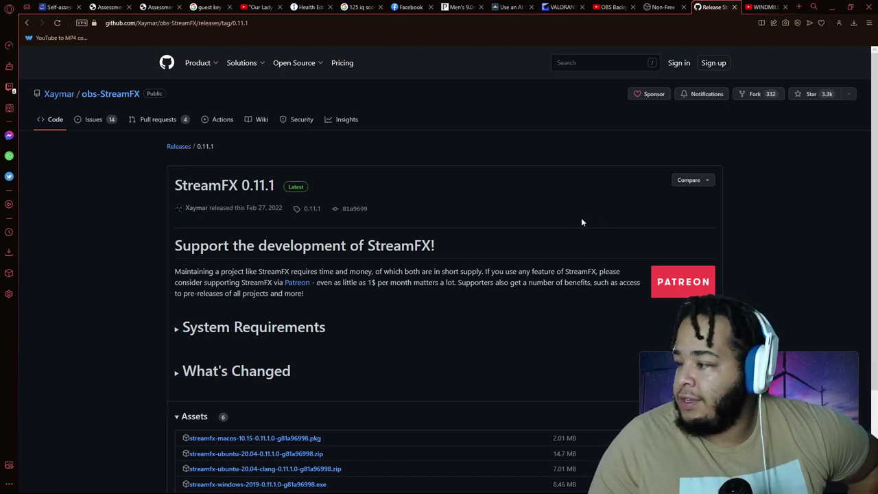
{"action": "scroll", "coordinate": [542, 216], "scroll_direction": "down", "scroll_amount": 1}
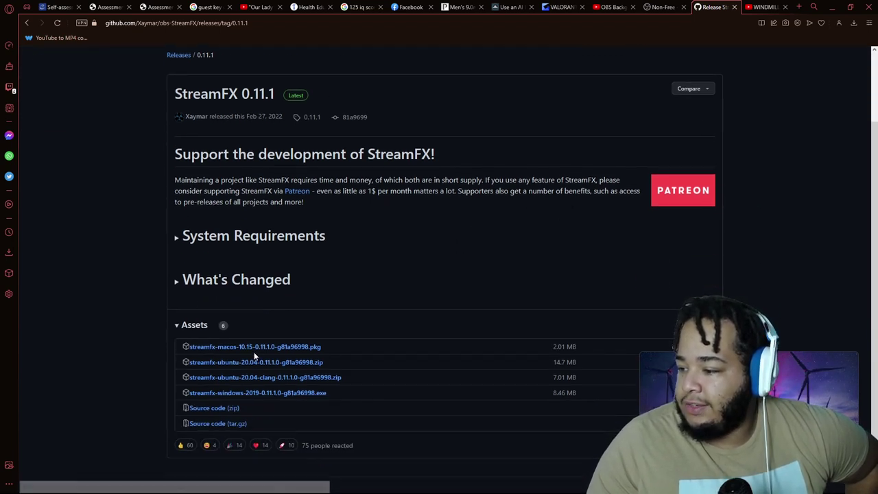
{"action": "left_click", "coordinate": [280, 397]}
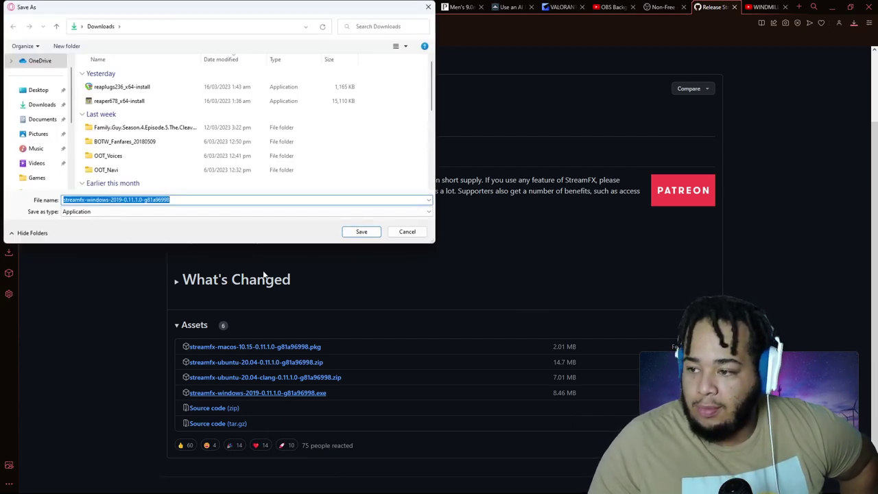
{"action": "left_click", "coordinate": [362, 232]}
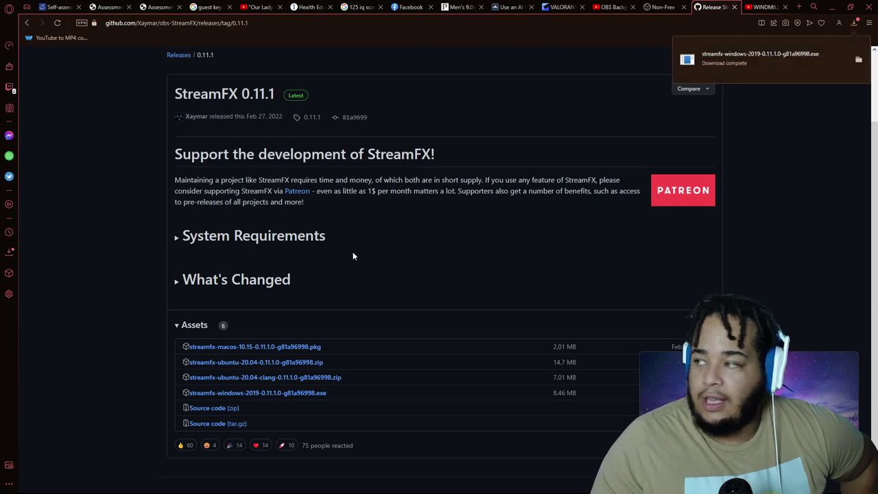
{"action": "left_click", "coordinate": [859, 60]}
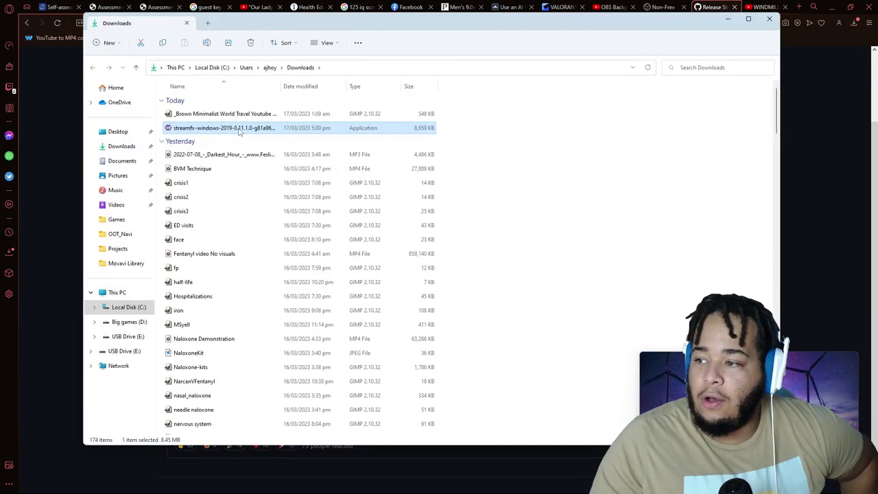
- Launch the StreamFX installer, cancel at the install-mode prompt, and close the Downloads window
{"action": "double_click", "coordinate": [239, 130]}
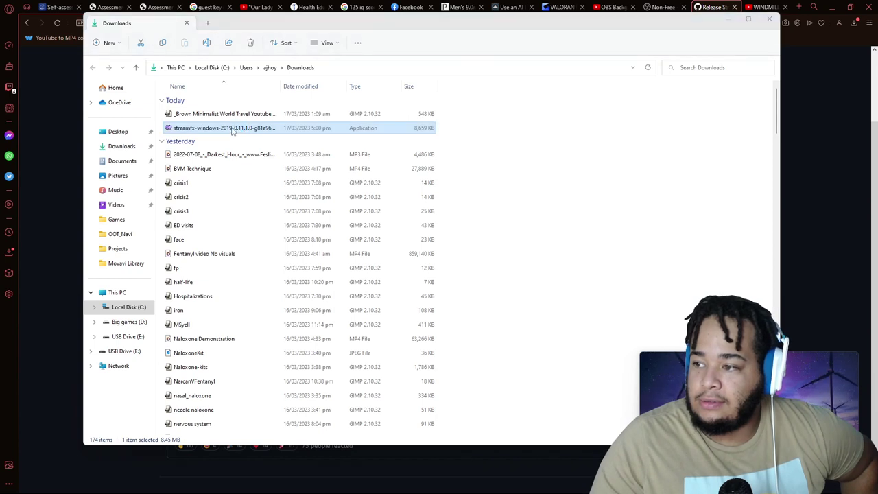
{"action": "left_click_drag", "start_coordinate": [0, 206], "coordinate": [473, 158]}
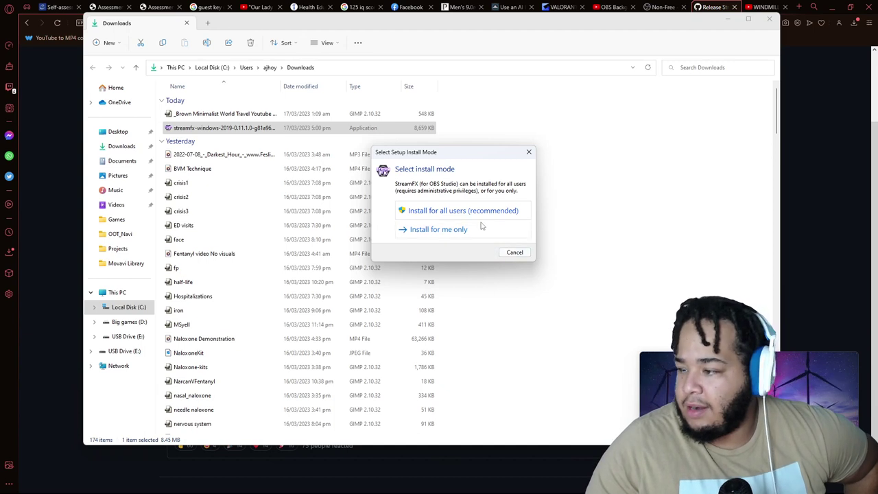
{"action": "left_click", "coordinate": [515, 252]}
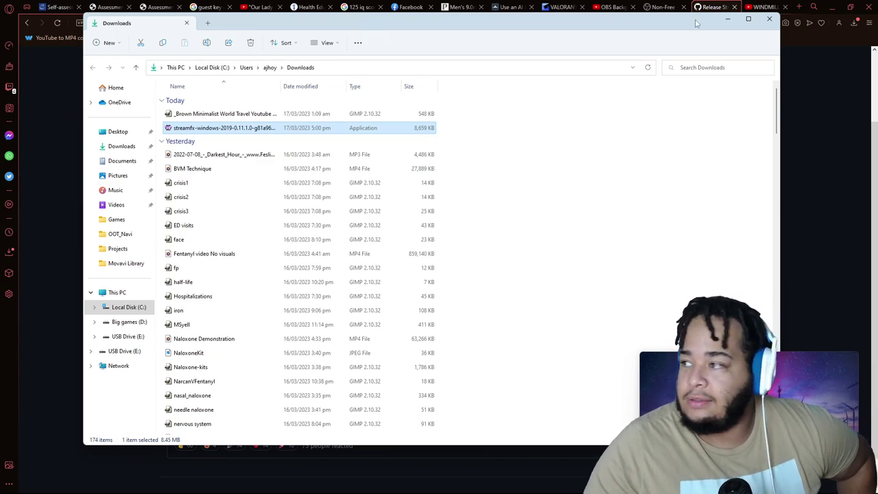
{"action": "left_click", "coordinate": [769, 19]}
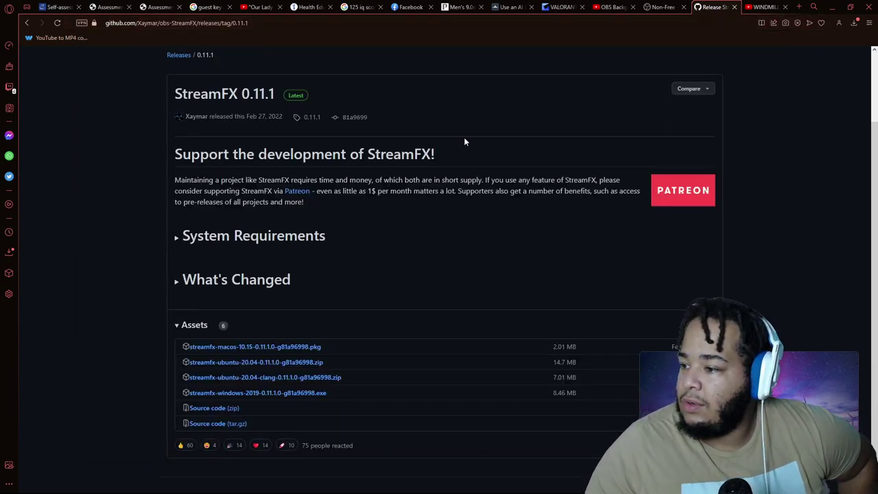
- Scroll back to the top of the StreamFX release page
{"action": "scroll", "coordinate": [473, 134], "scroll_direction": "up", "scroll_amount": 2}
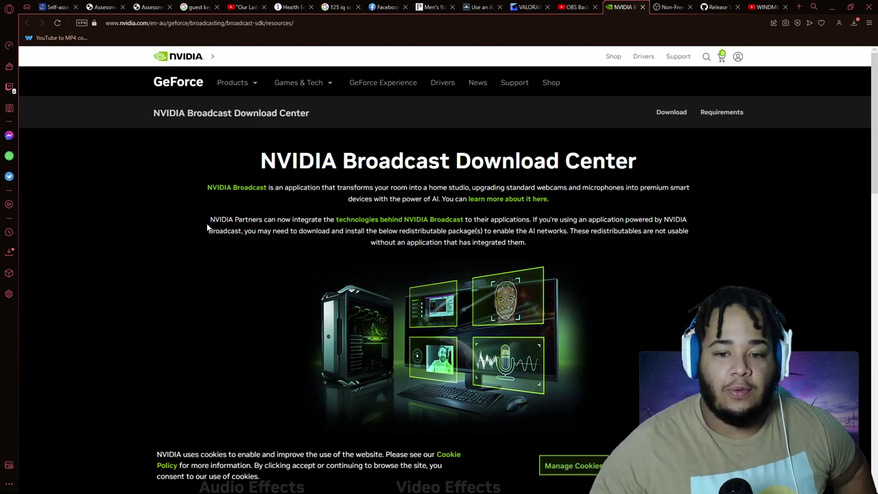
- Save the Video Effects SDK installer for RTX 30 Series to Downloads and show it in its folder
{"action": "scroll", "coordinate": [209, 228], "scroll_direction": "down", "scroll_amount": 5}
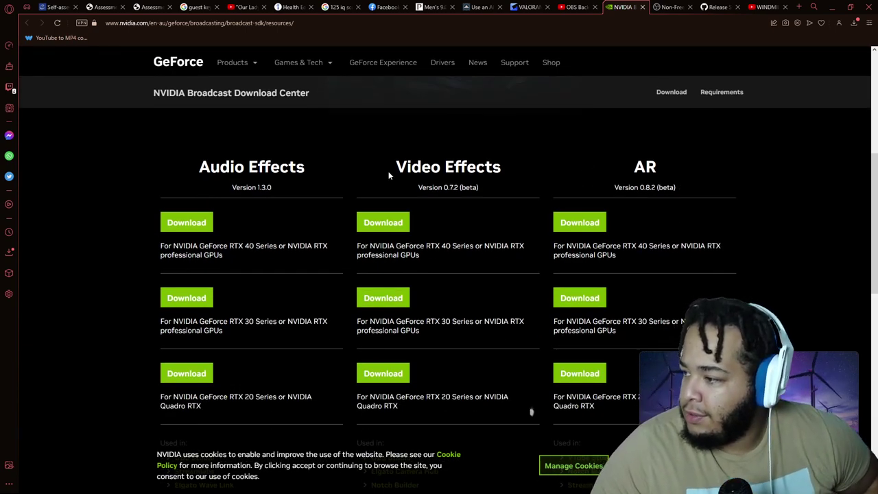
{"action": "scroll", "coordinate": [459, 260], "scroll_direction": "down", "scroll_amount": 2}
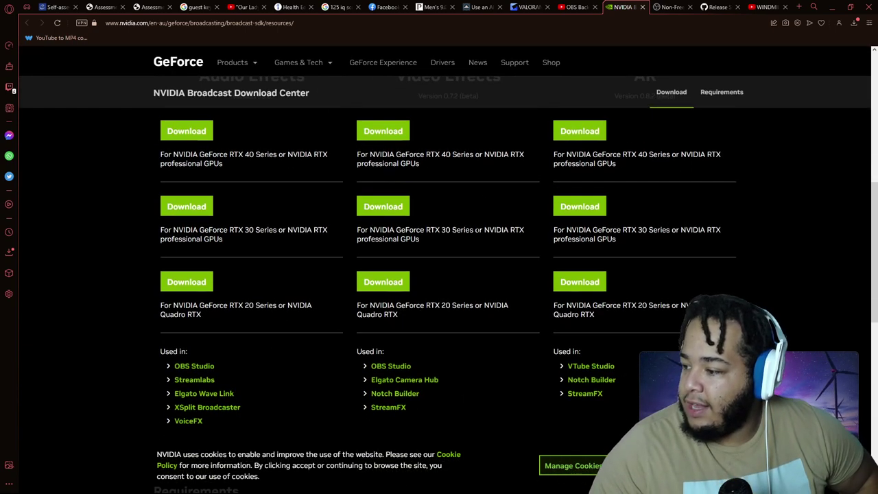
{"action": "scroll", "coordinate": [460, 260], "scroll_direction": "up", "scroll_amount": 1}
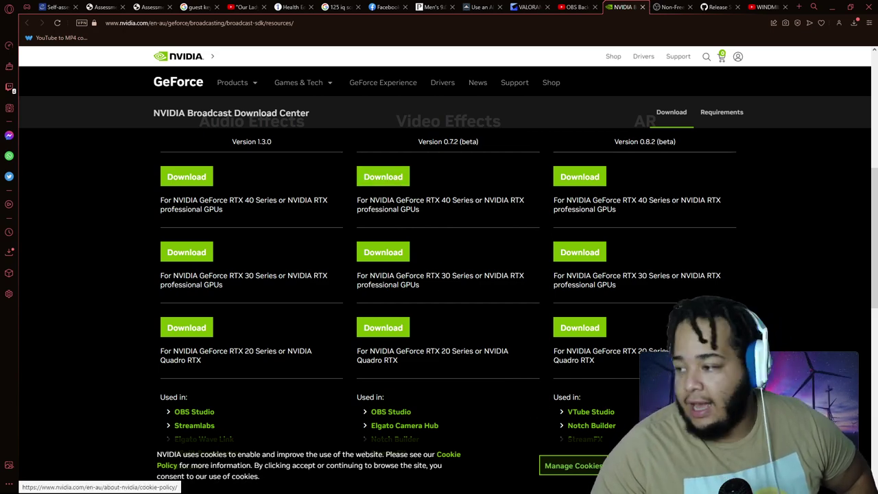
{"action": "left_click", "coordinate": [397, 256]}
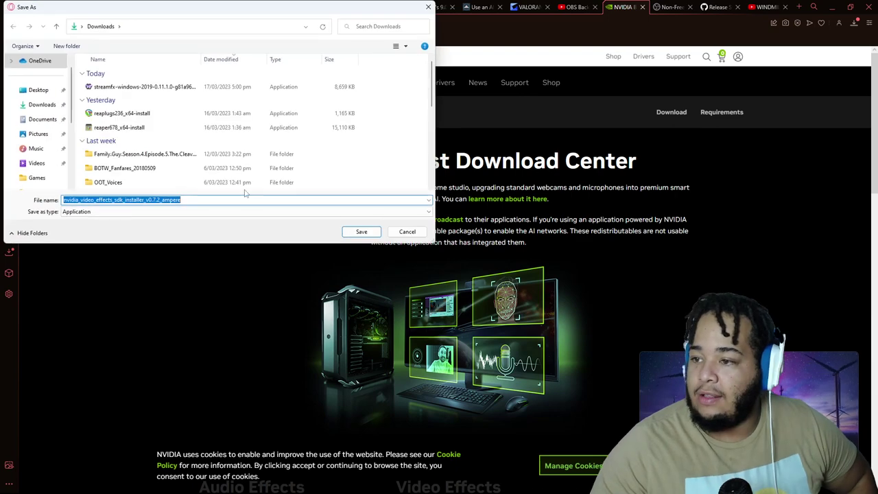
{"action": "left_click", "coordinate": [361, 231]}
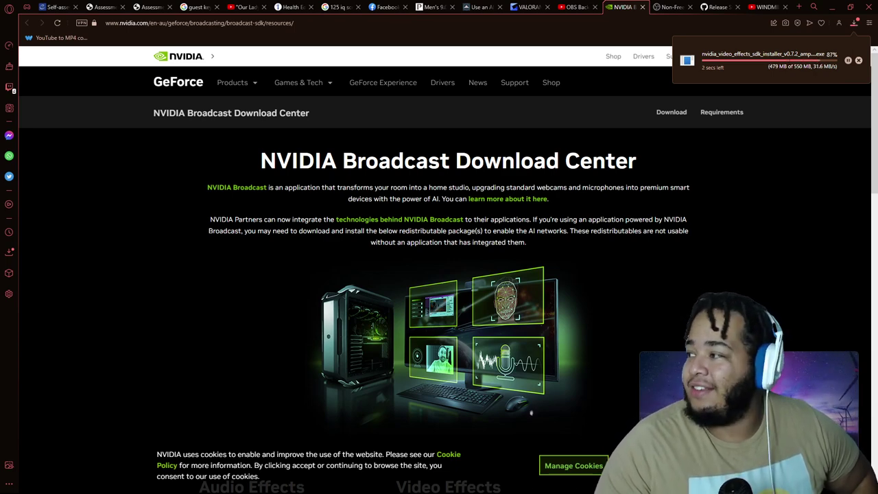
{"action": "left_click", "coordinate": [848, 60]}
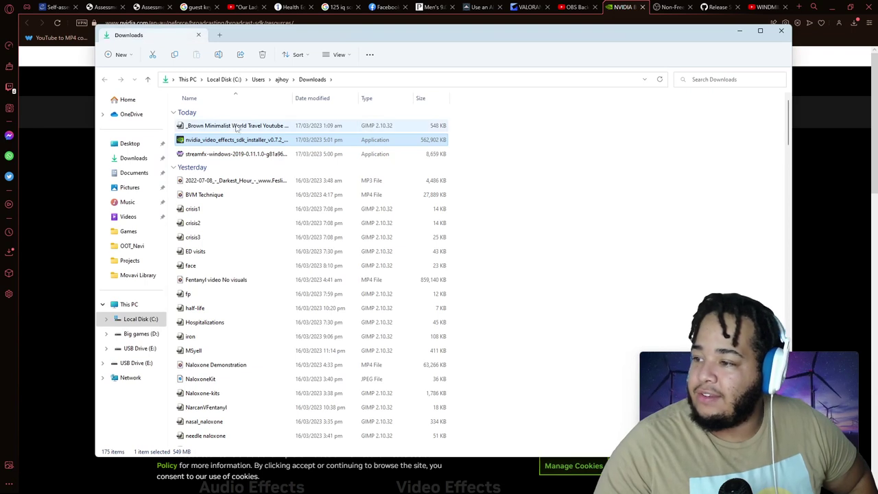
- Run the NVIDIA Video Effects installer, cancel at its licence agreement, and leave the Downloads window
{"action": "double_click", "coordinate": [243, 140]}
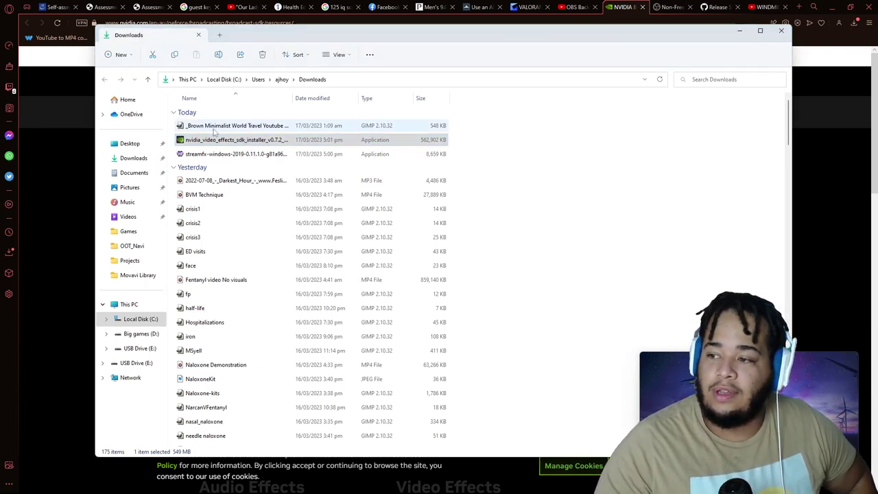
{"action": "left_click_drag", "start_coordinate": [393, 170], "coordinate": [383, 143]}
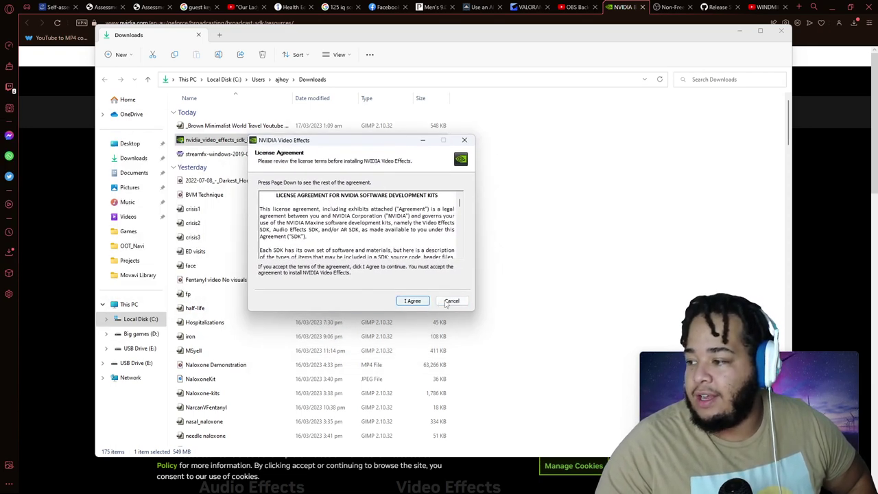
{"action": "left_click", "coordinate": [452, 300]}
{"action": "key", "text": "alt+Tab"}
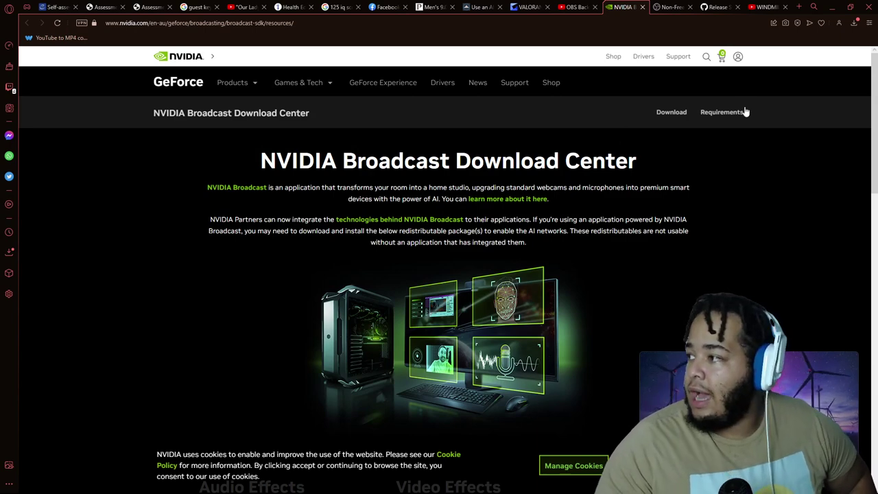
- Minimize the browser and Spotify, then bring up the Webcam source's context menu in OBS
{"action": "left_click", "coordinate": [832, 6]}
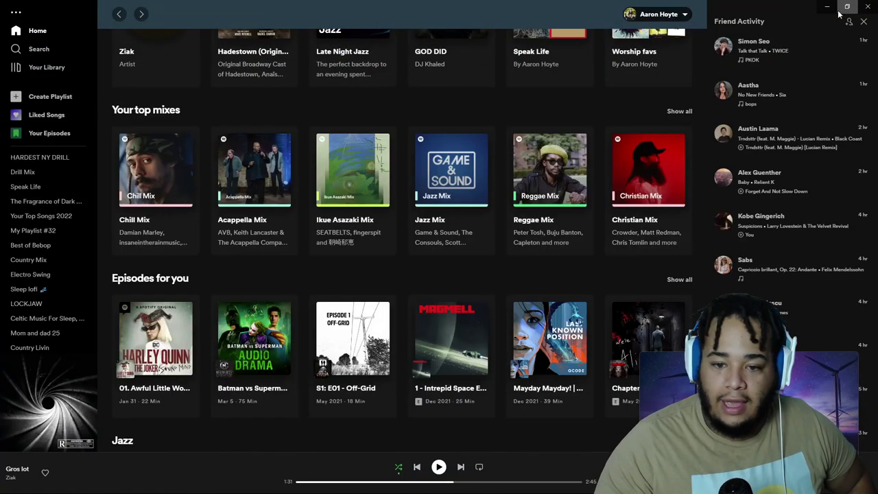
{"action": "mouse_move", "coordinate": [841, 12]}
{"action": "left_click", "coordinate": [828, 8]}
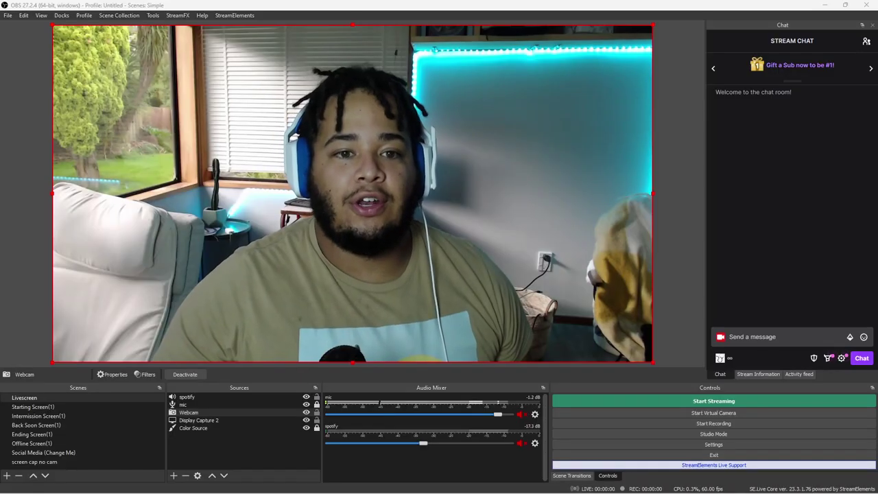
{"action": "right_click", "coordinate": [206, 414]}
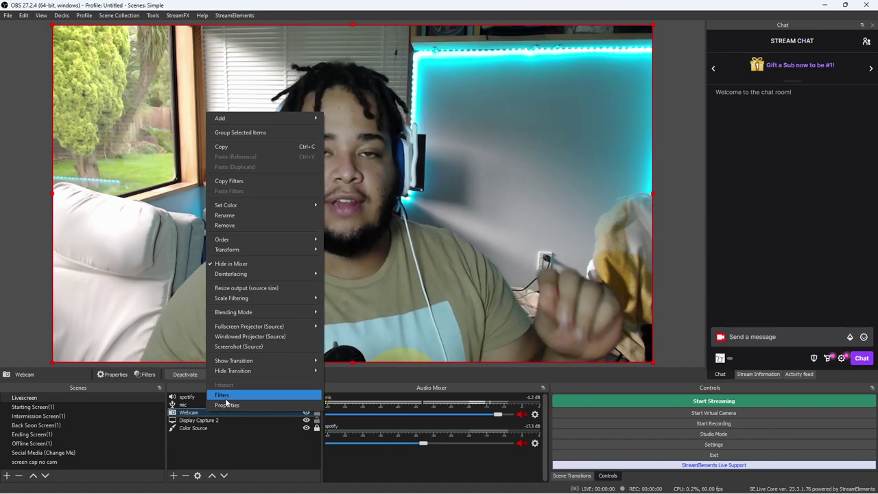
- Add a Virtual Greenscreen effect filter to the Webcam source
{"action": "left_click", "coordinate": [227, 399]}
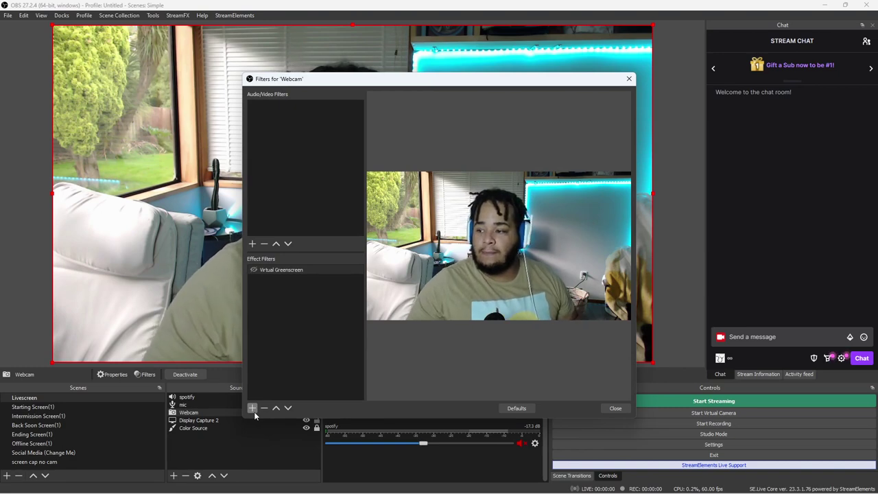
{"action": "left_click", "coordinate": [252, 407]}
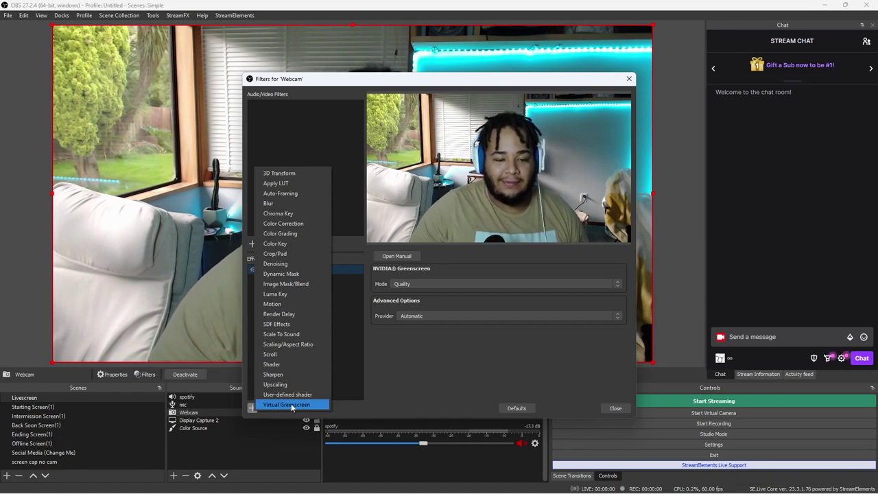
{"action": "left_click", "coordinate": [291, 403]}
{"action": "left_click", "coordinate": [422, 265]}
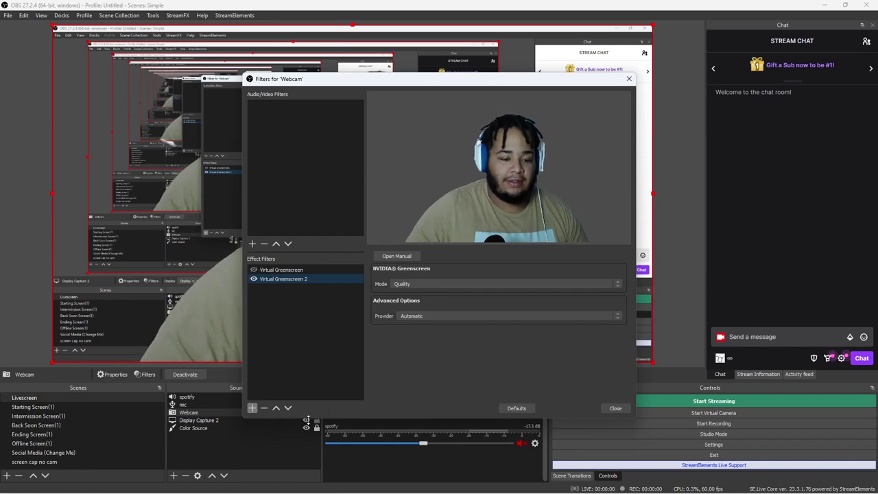
- Remove the duplicate Virtual Greenscreen 2 filter, toggle the remaining filter's visibility, and close Filters
{"action": "right_click", "coordinate": [284, 267]}
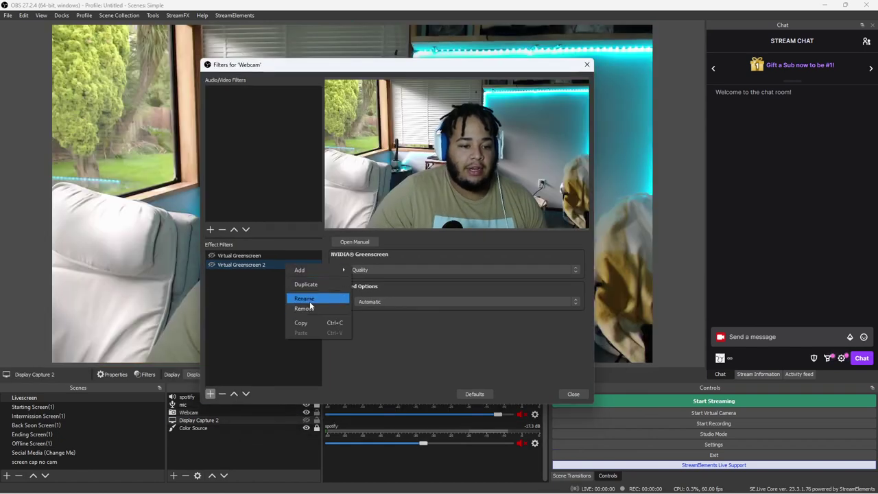
{"action": "left_click", "coordinate": [309, 306]}
{"action": "left_click", "coordinate": [436, 249]}
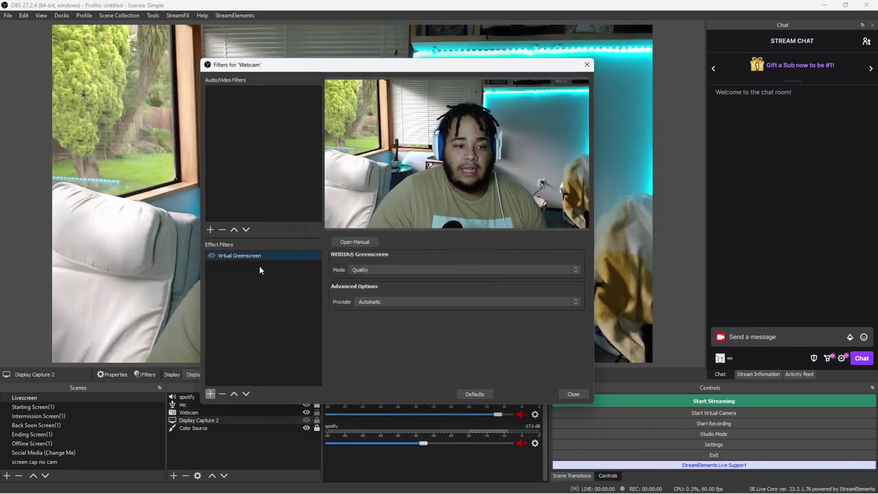
{"action": "left_click", "coordinate": [211, 256]}
{"action": "left_click", "coordinate": [212, 256]}
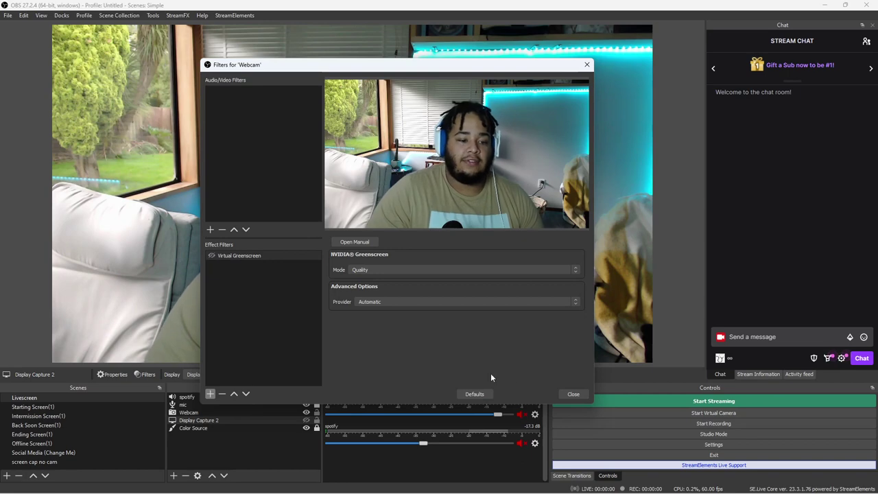
{"action": "left_click", "coordinate": [574, 395]}
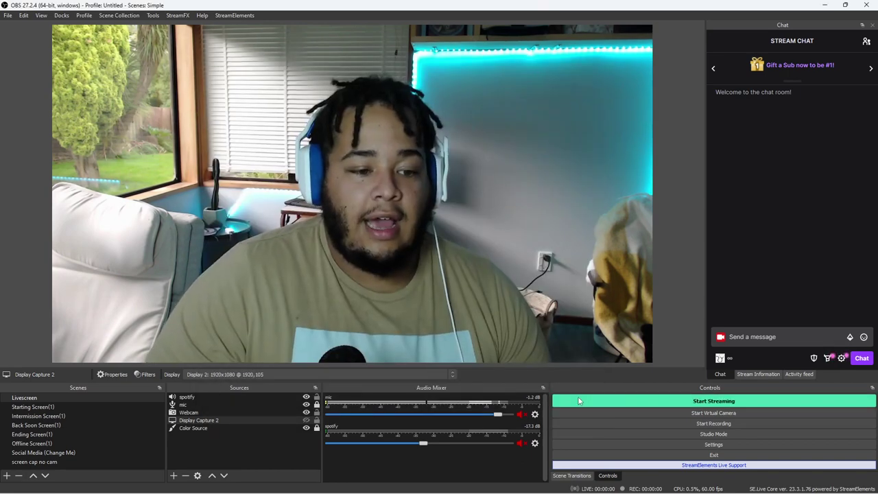